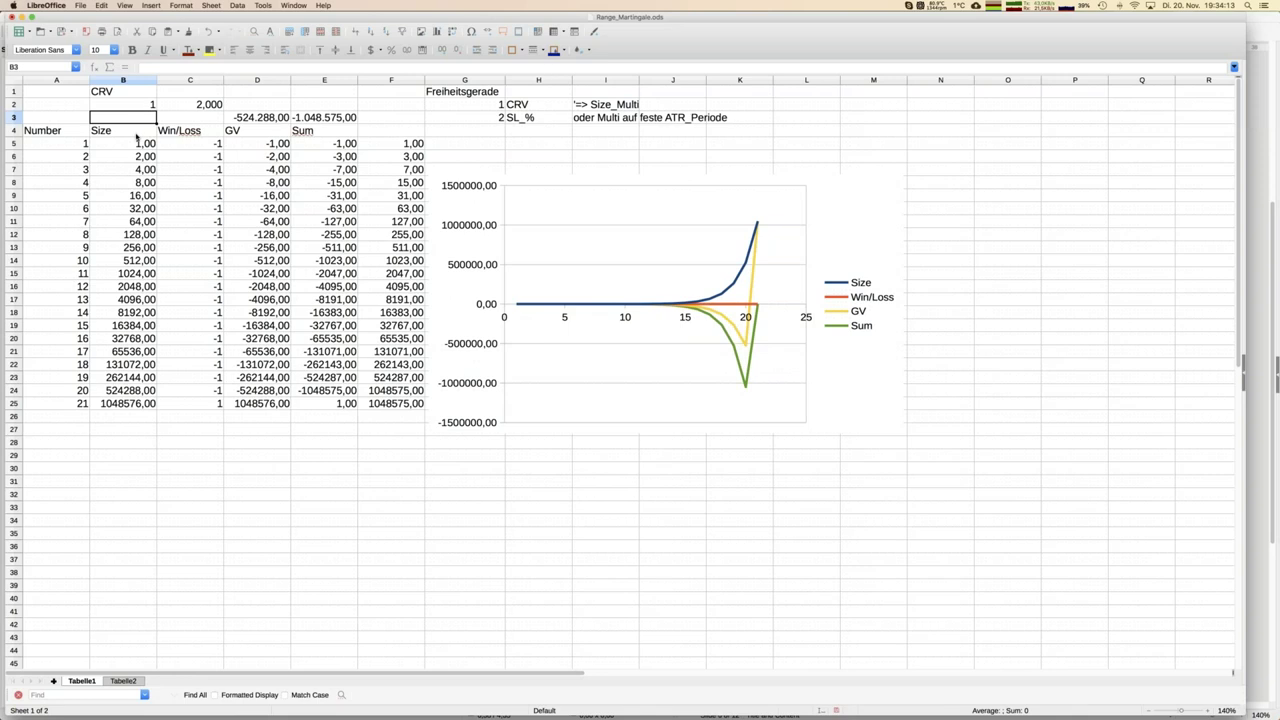
Set the CRV value in cell B2 to 2
click(135, 145)
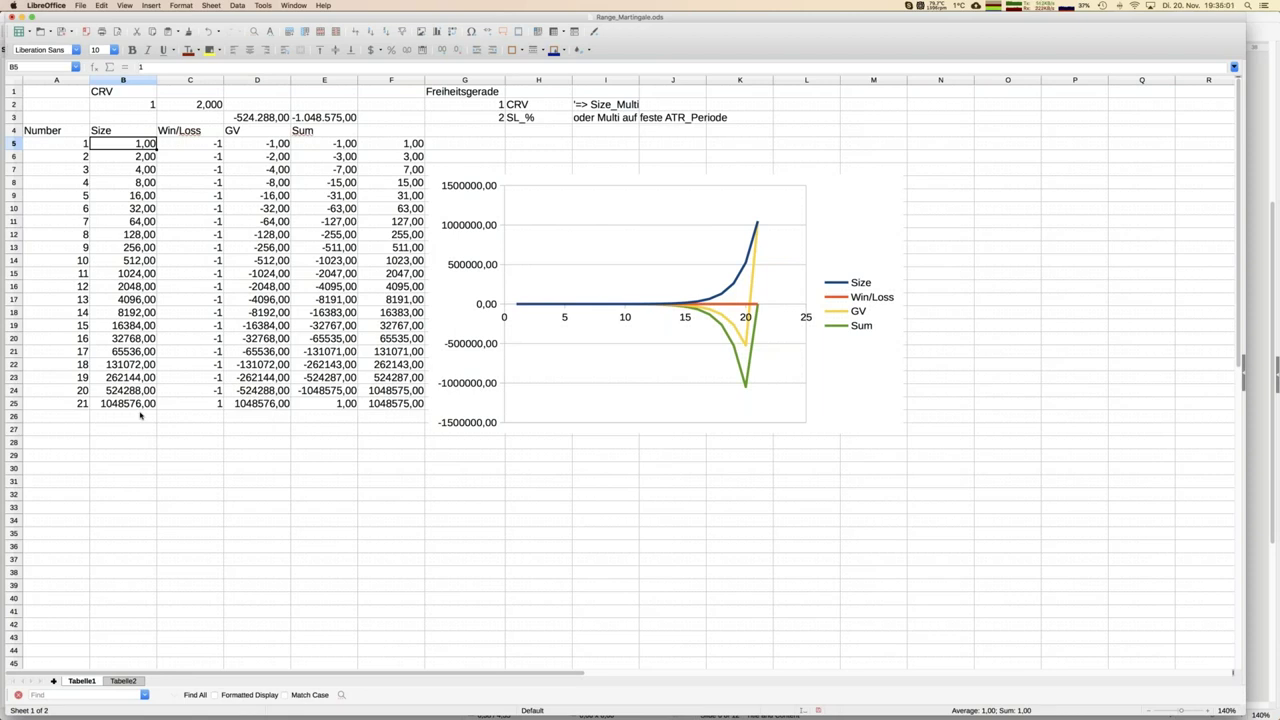
key(Up)
key(Up)
key(Up)
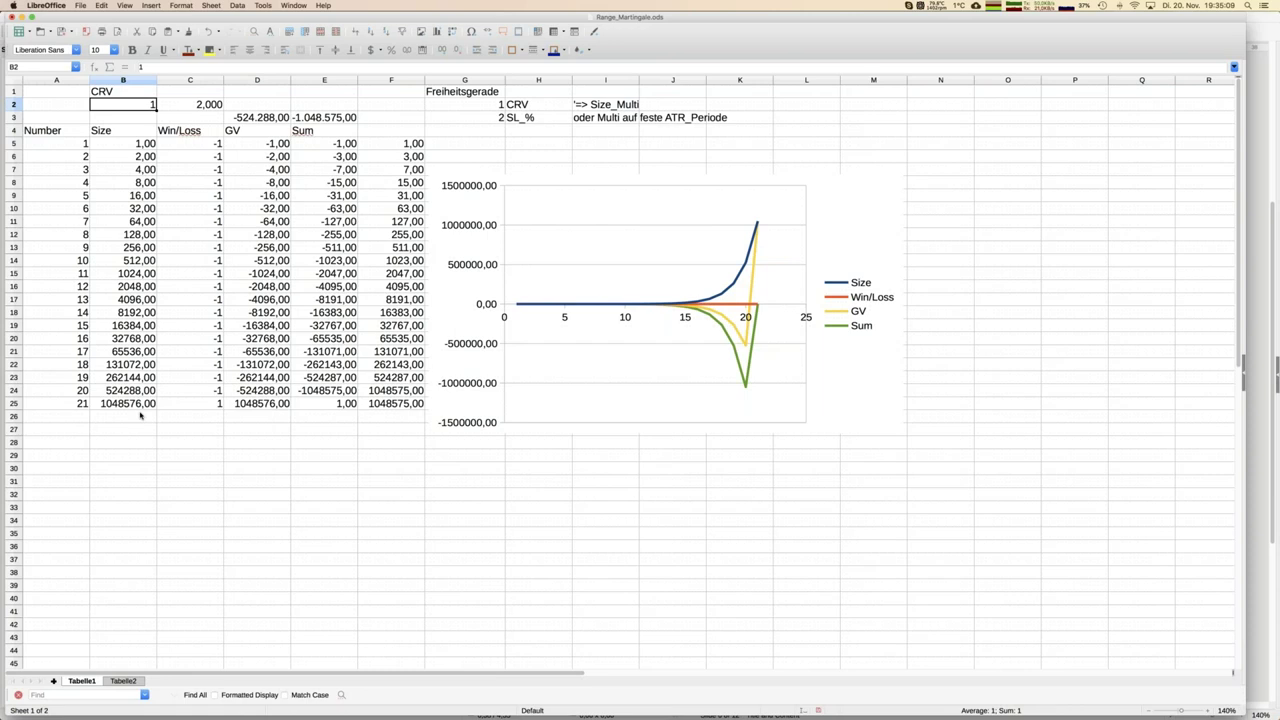
text(2)
key(Return)
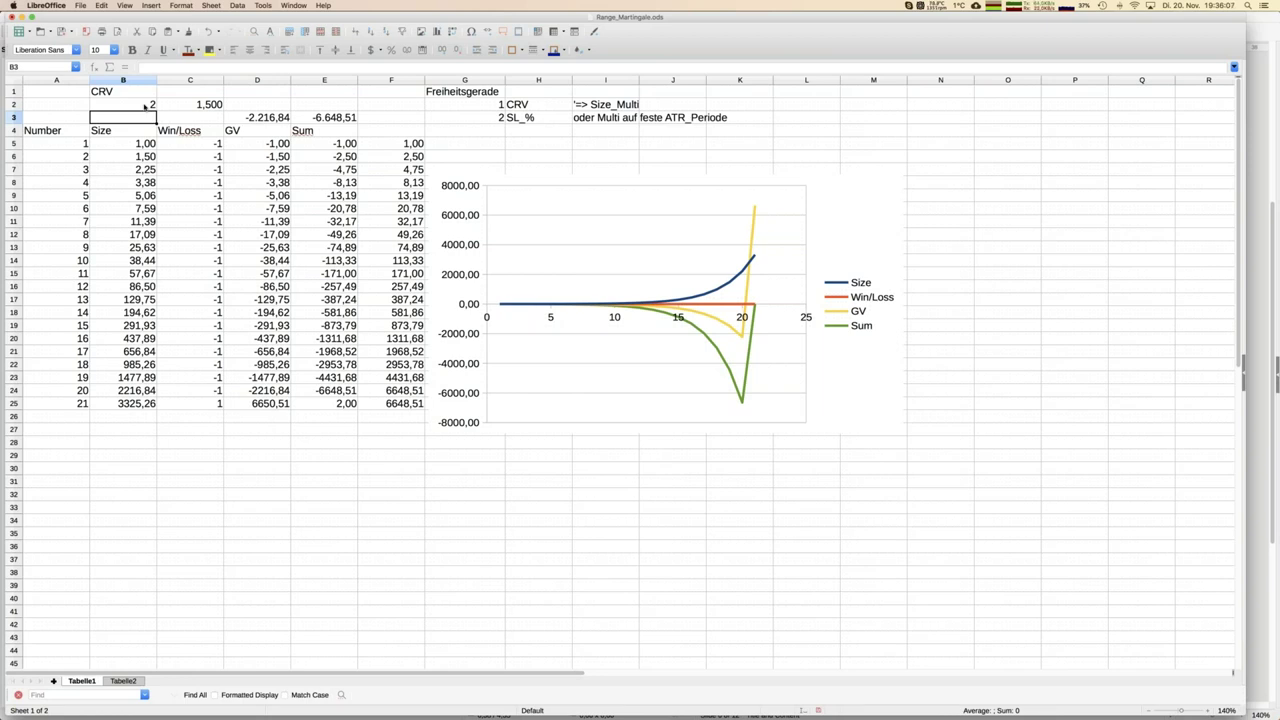
Raise the CRV value in cell B2 to 10
click(146, 106)
text(10)
key(Return)
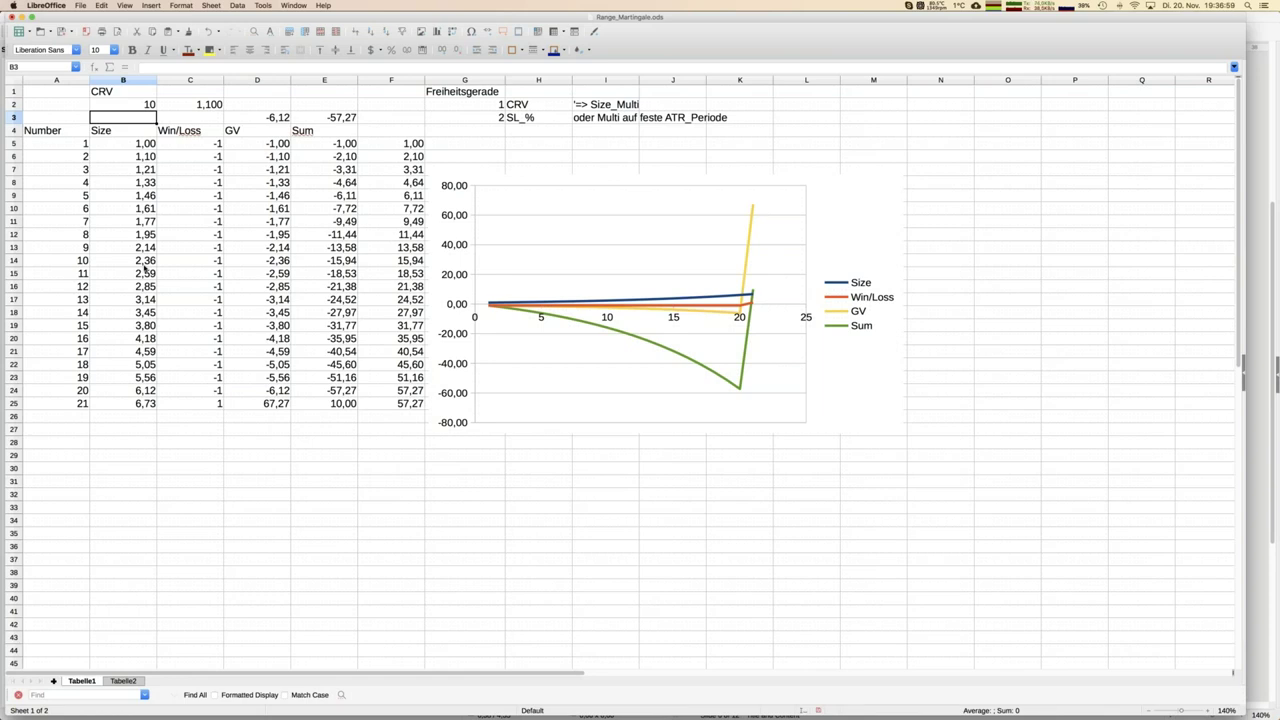
Change the CRV value in cell B2 to 5
key(Up)
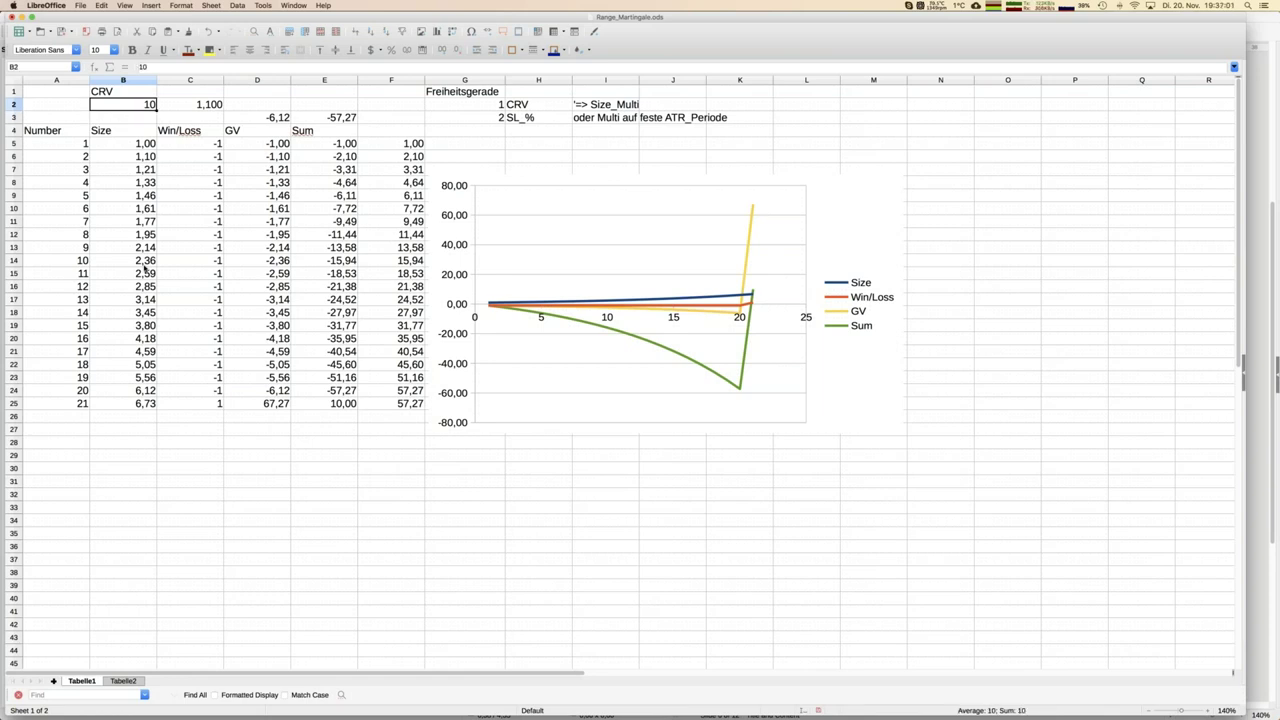
text(5)
key(Return)
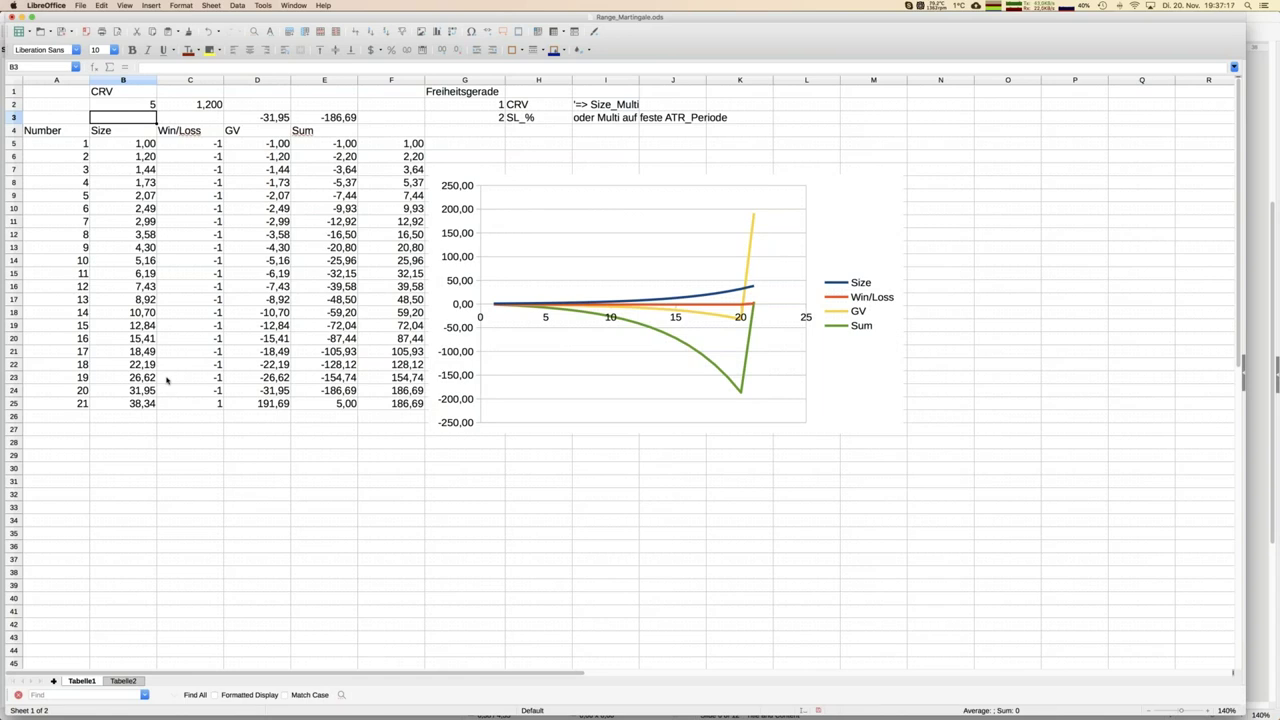
Switch to Terminal and rerun the earlier WS_VolaBreakout_Martingale_Single_M5_V2.out backtest on EURUSD with the final parameters 1 1440 3.0 1.0 600
mouse_move(2, 342)
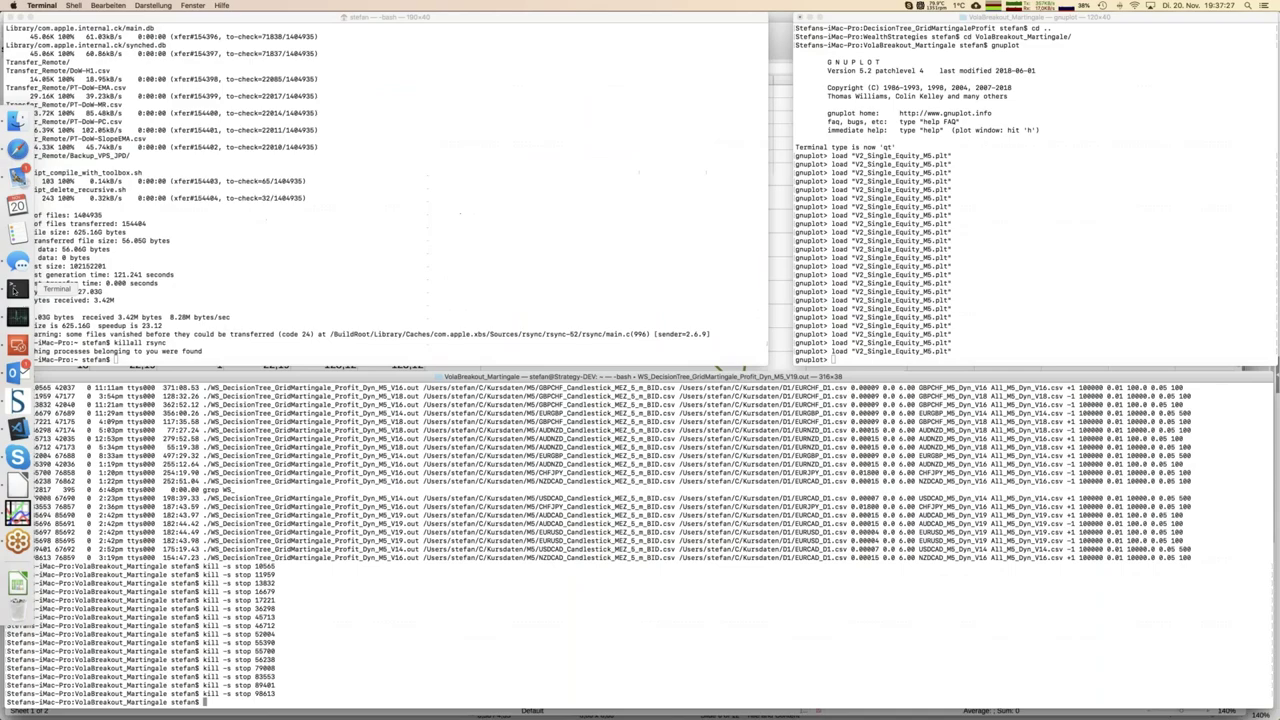
click(18, 289)
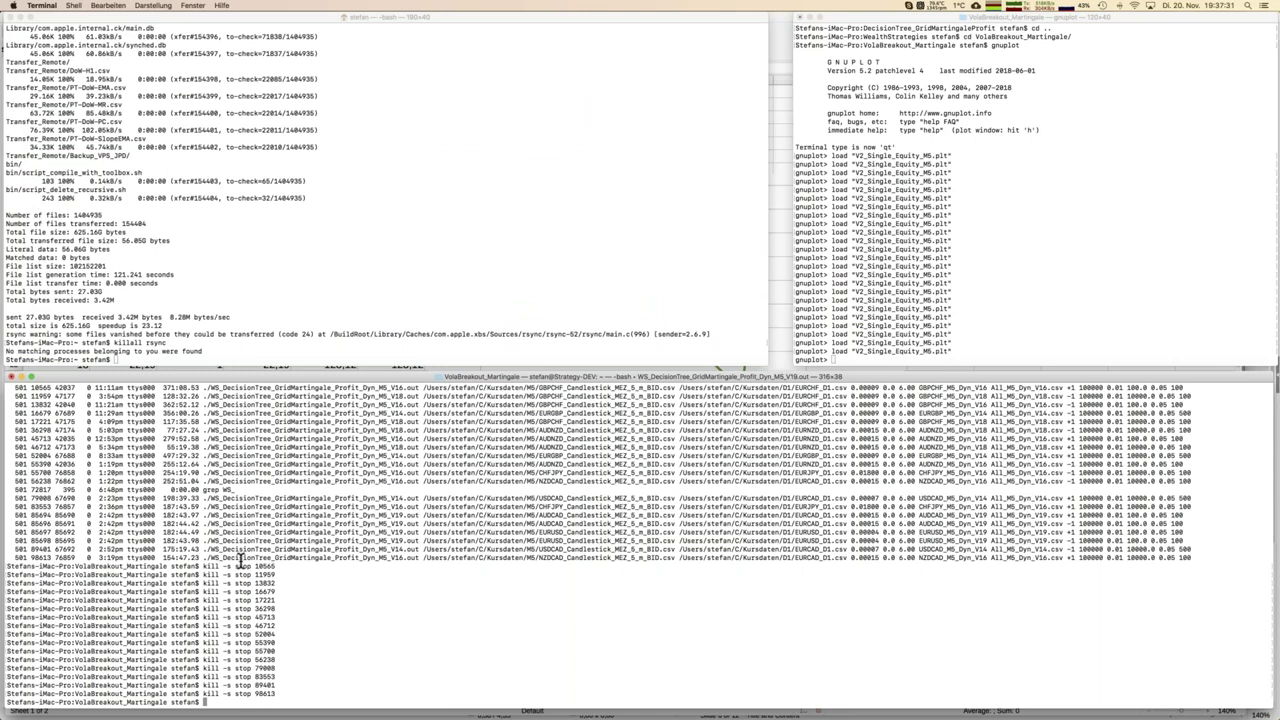
key(Up)
key(Up)
key(Up)
key(Up)
key(Up)
key(Up)
key(Up)
key(Up)
key(Up)
key(Up)
key(Up)
key(Up)
key(Up)
key(Up)
key(Up)
key(Up)
key(Up)
key(Up)
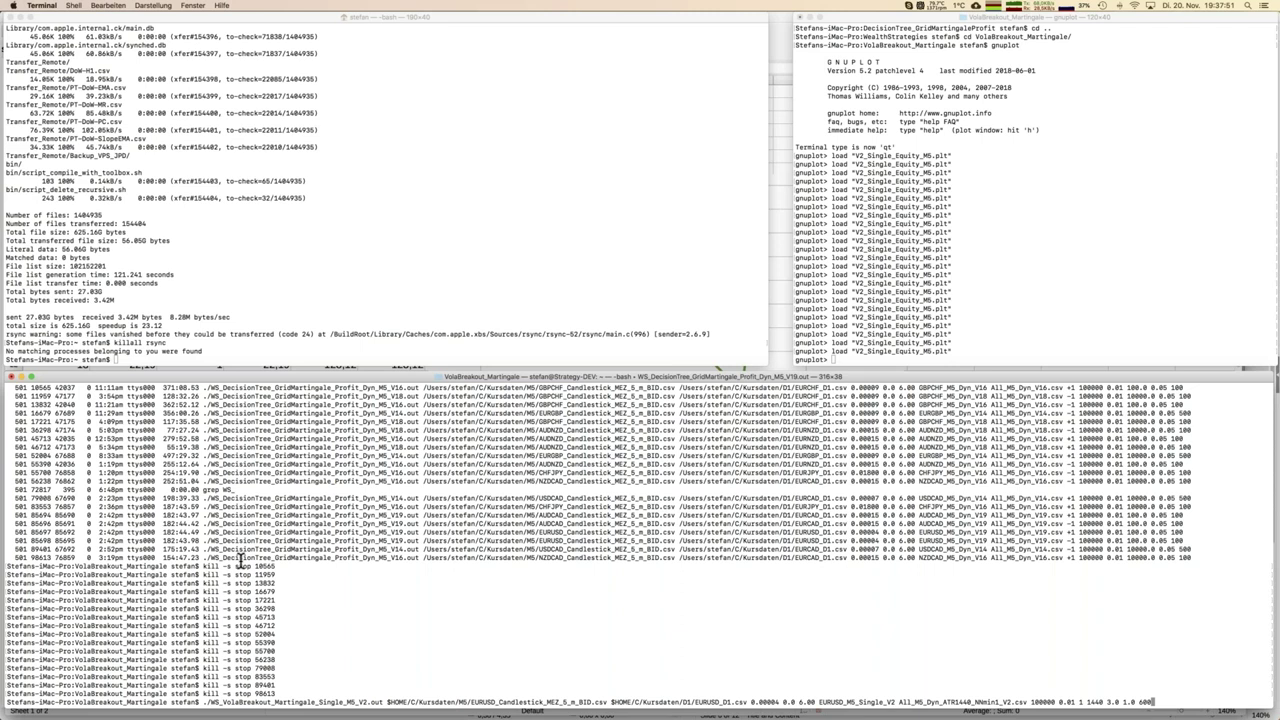
key(Return)
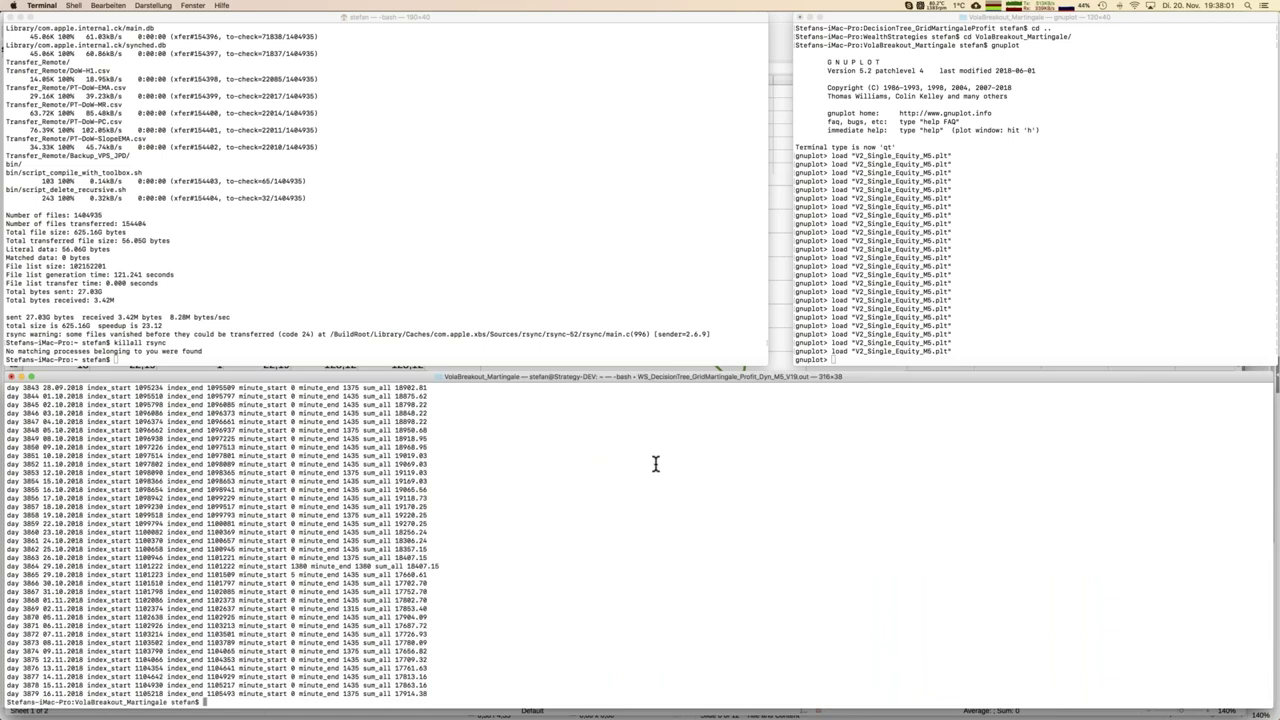
key(Up)
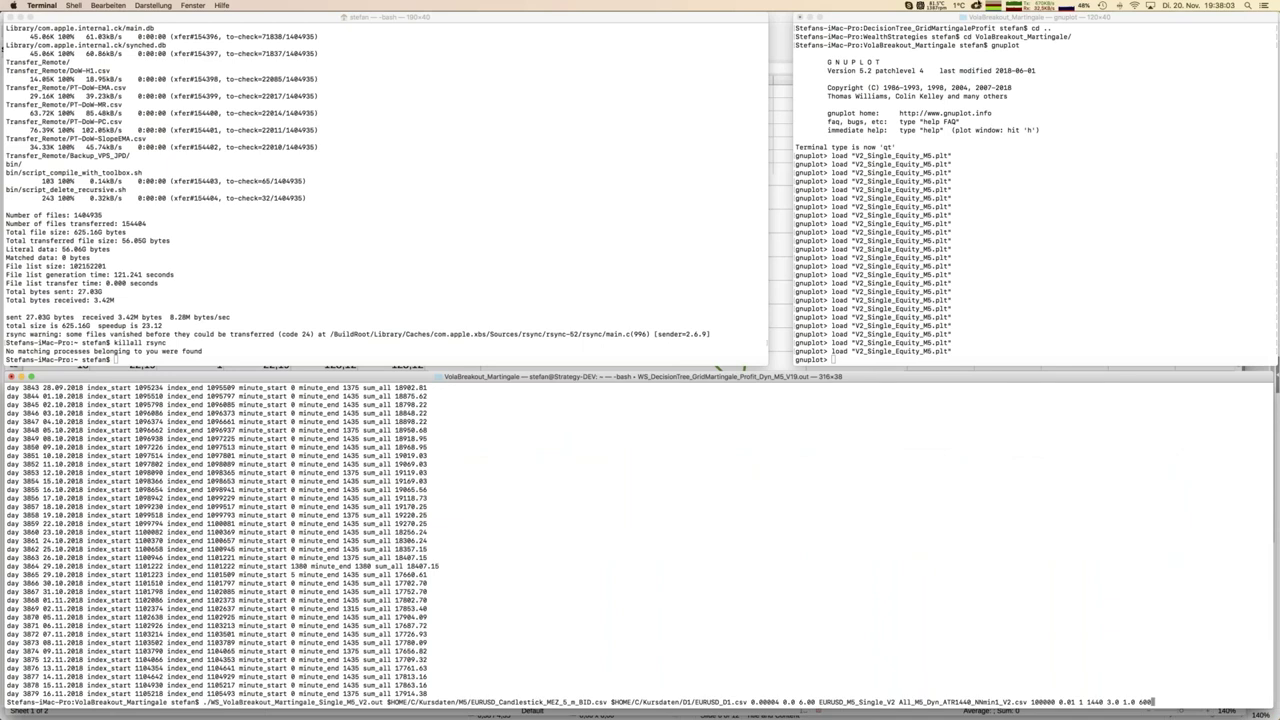
Load "V2_Single_Equity_M5.plt" again in the gnuplot session to plot the backtest's equity curve
click(1184, 8)
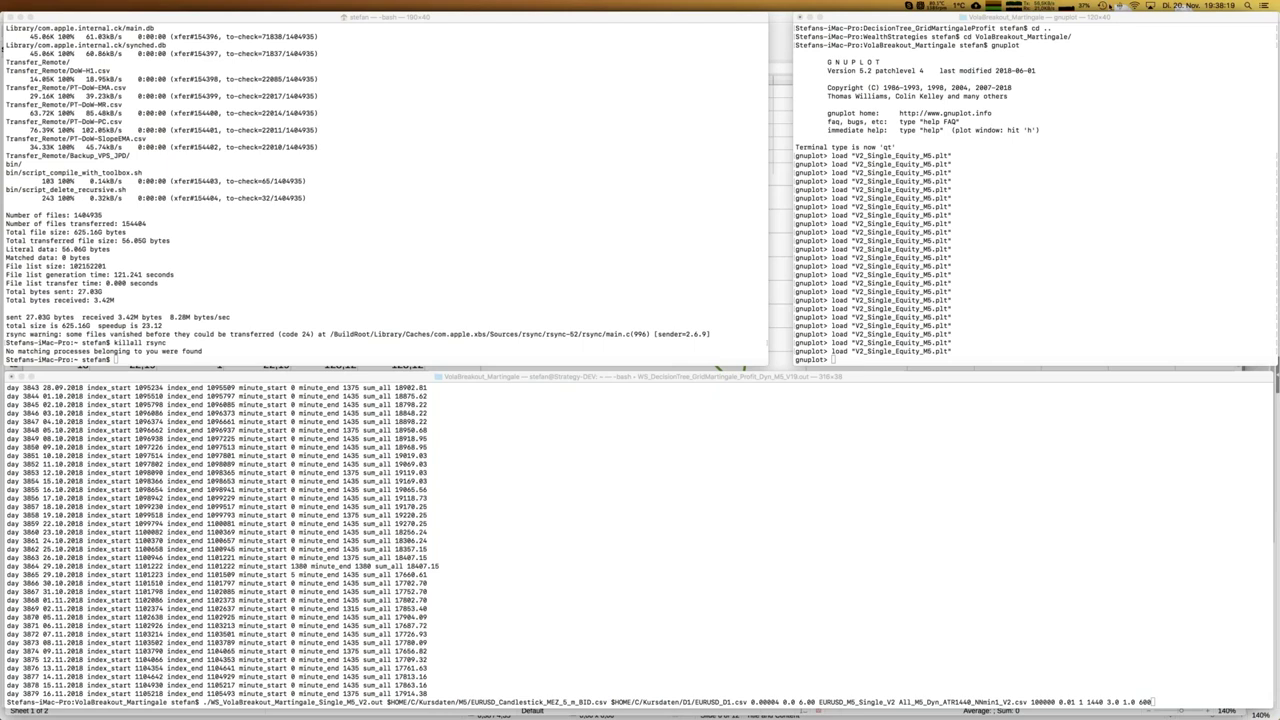
click(970, 158)
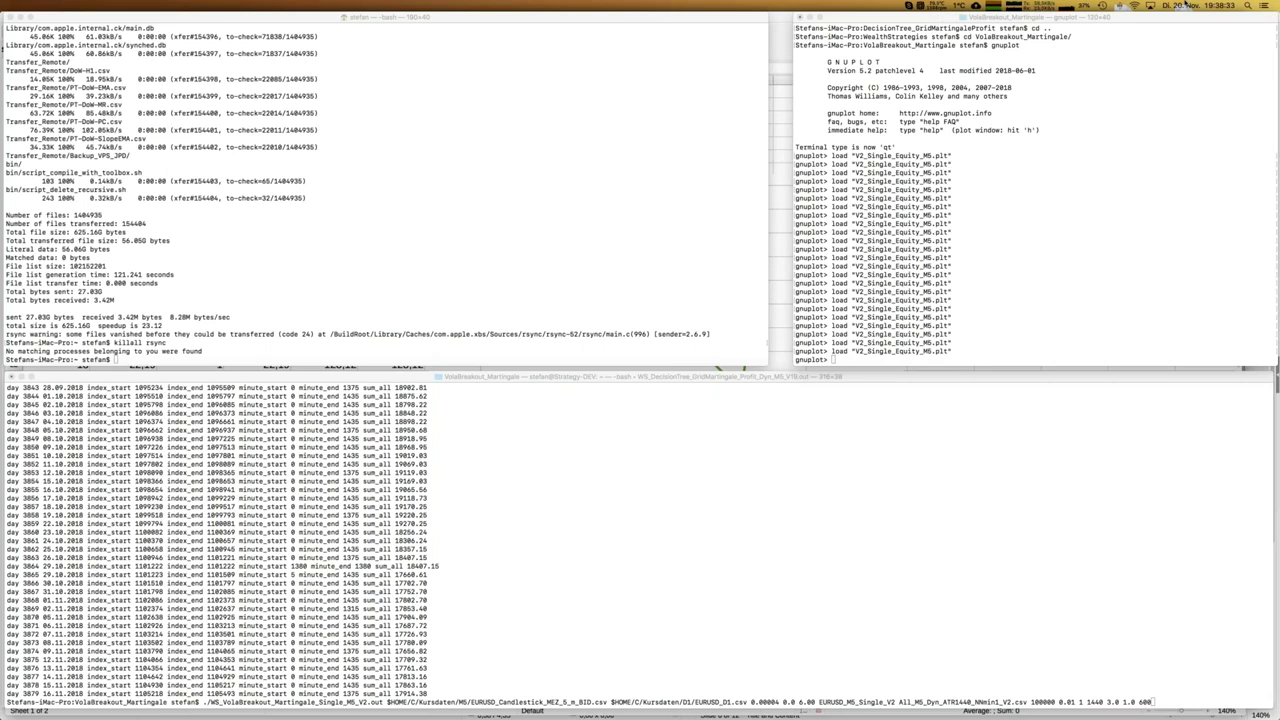
key(super+Tab)
key(Up)
key(Return)
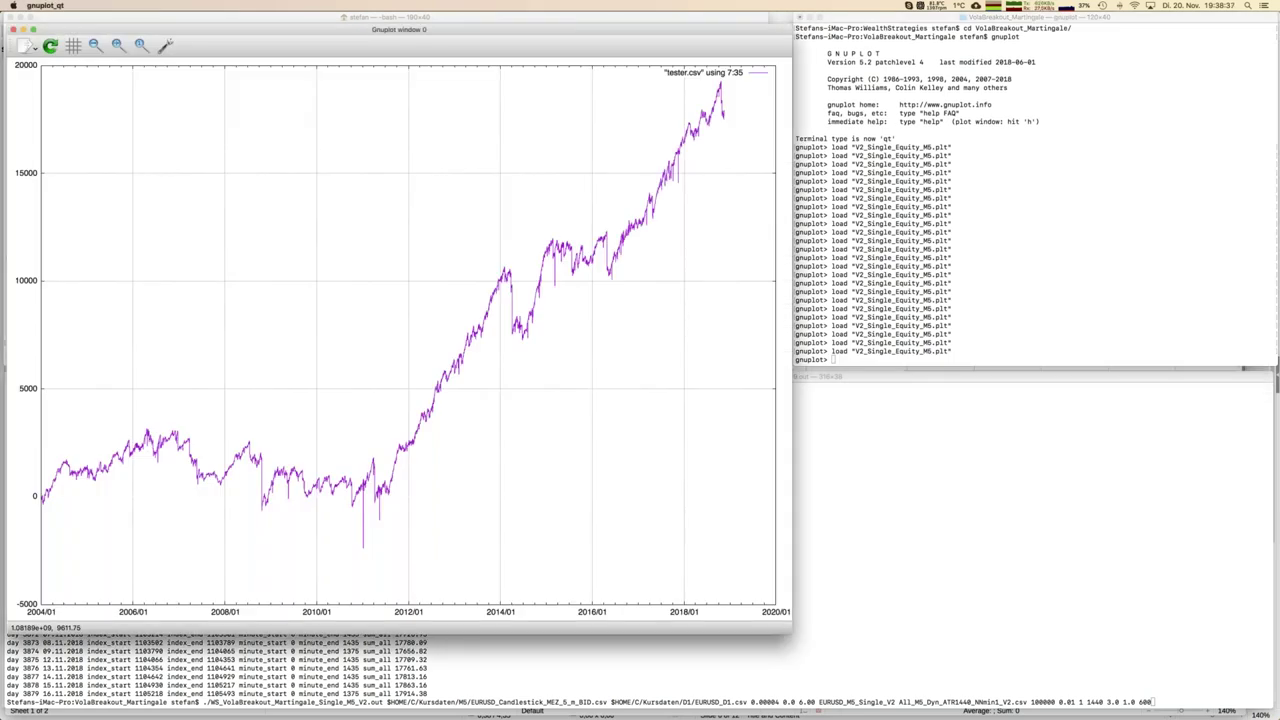